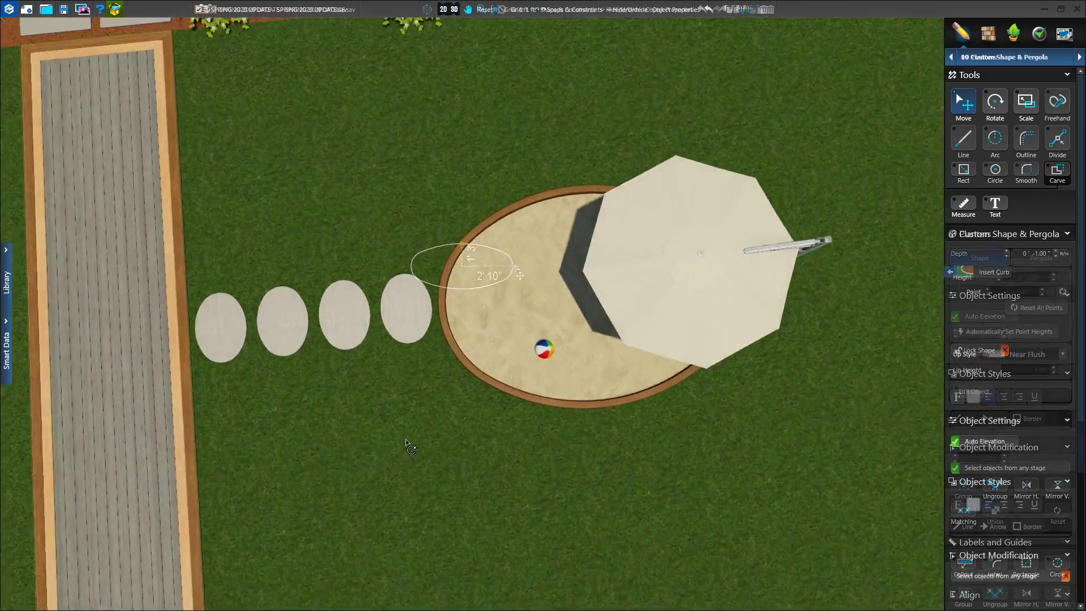
- Orbit the 3D sandbox, then deselect the new small oval planter beside the curbed one
mouse_move(404, 443)
mouse_down()
mouse_move(441, 407)
mouse_move(491, 308)
mouse_up()
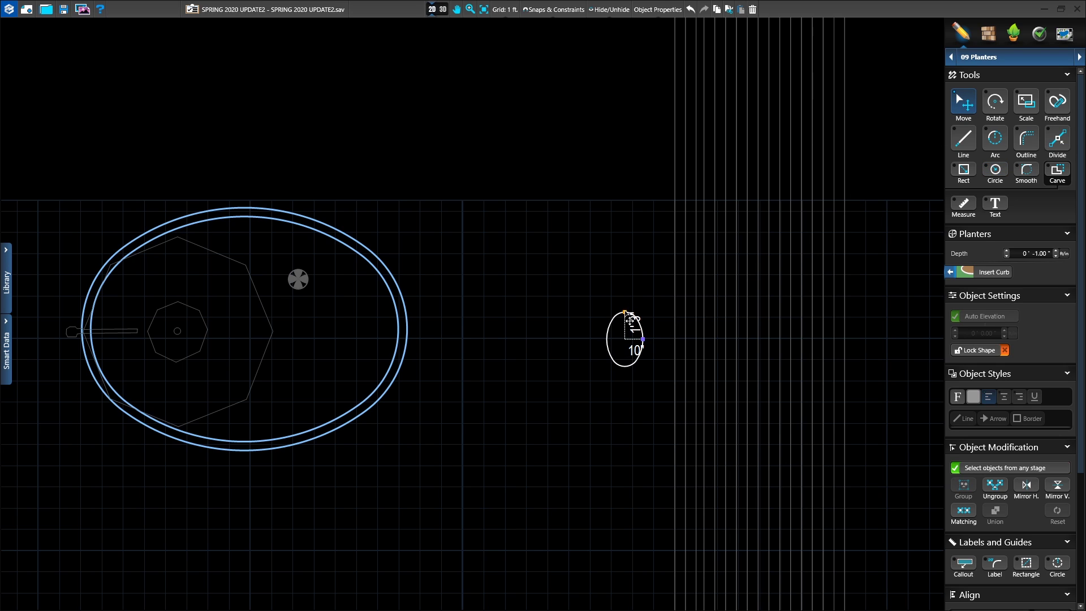
click(649, 308)
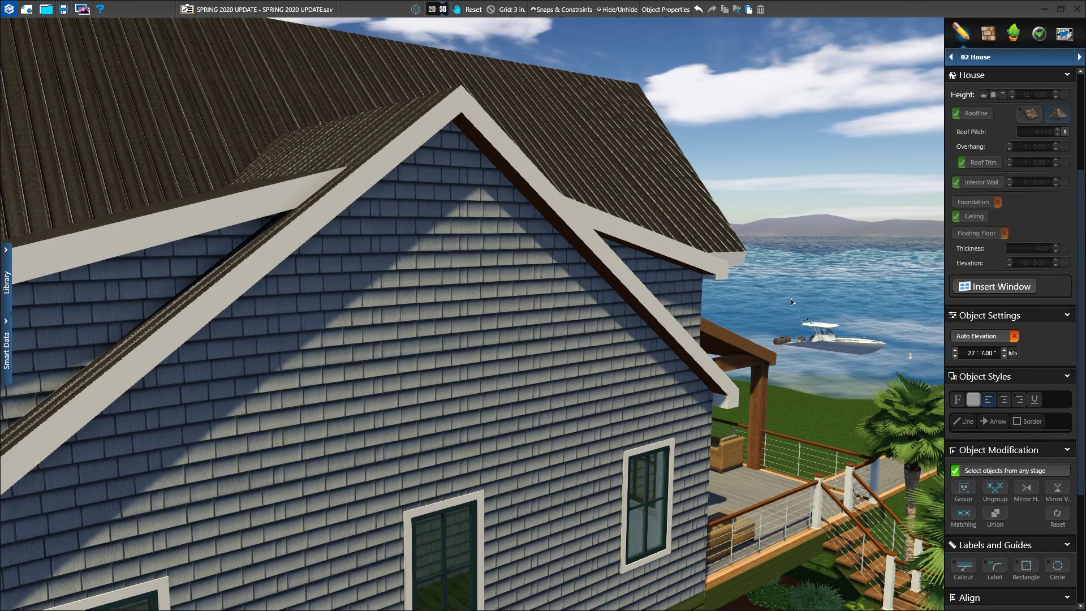
- Place two angled-top windows on the gable at 3' 6" top height, flipping the second
click(975, 289)
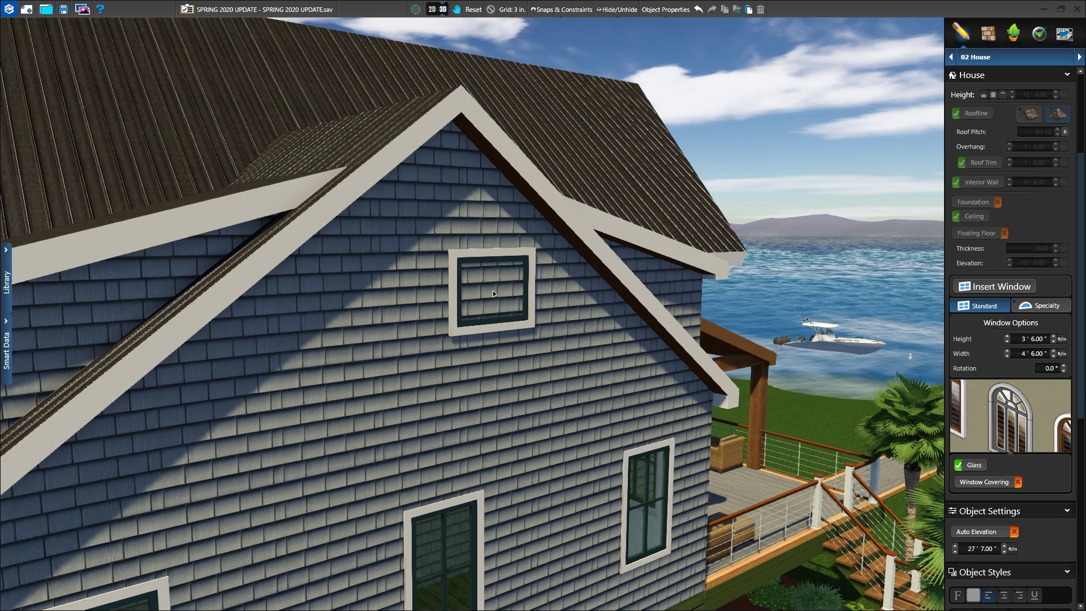
click(493, 290)
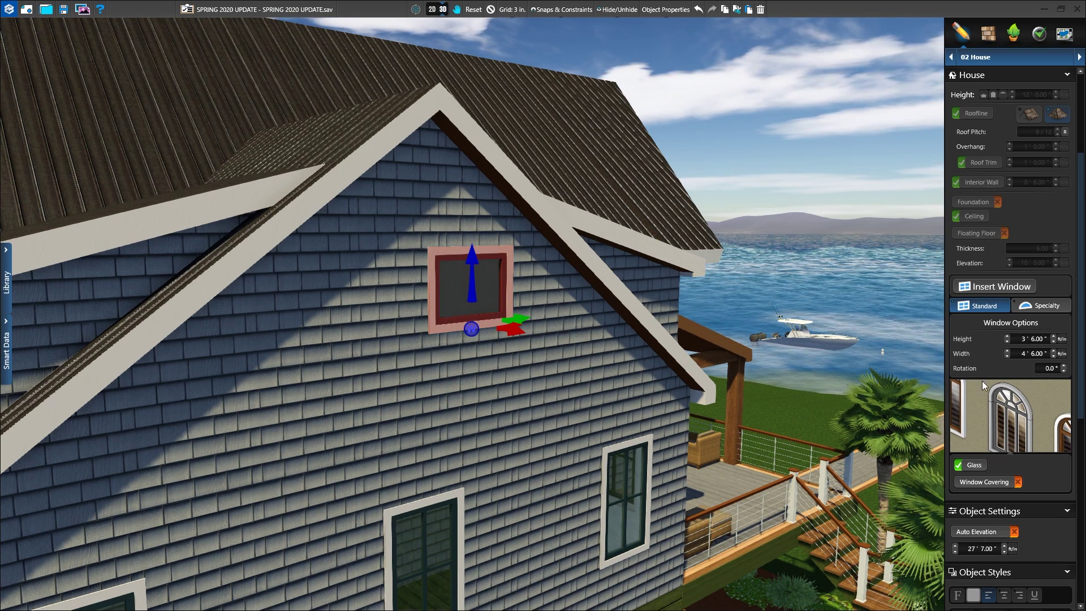
click(1000, 399)
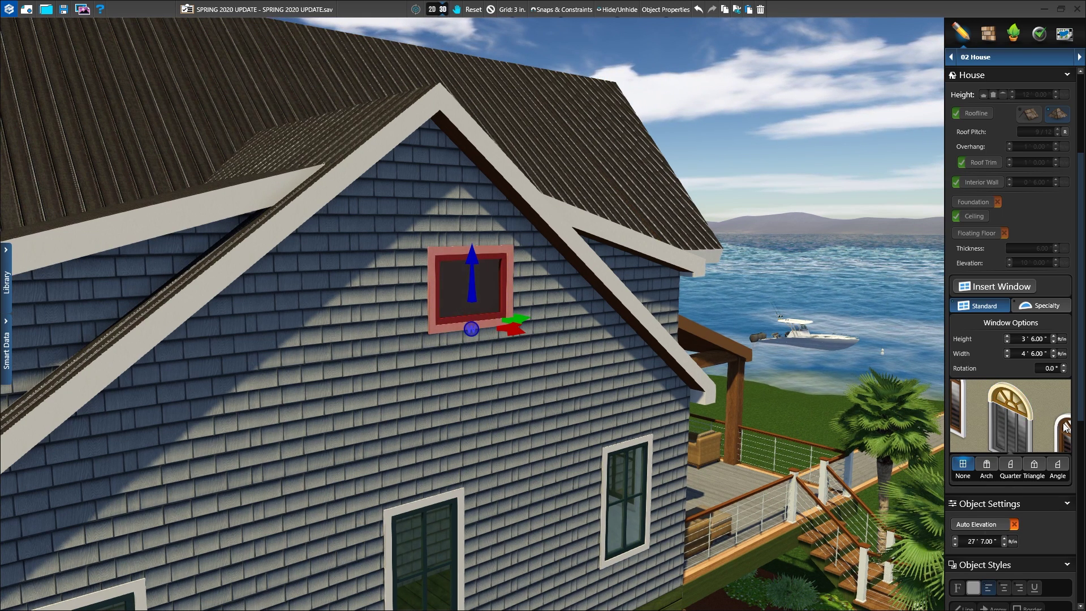
click(1058, 466)
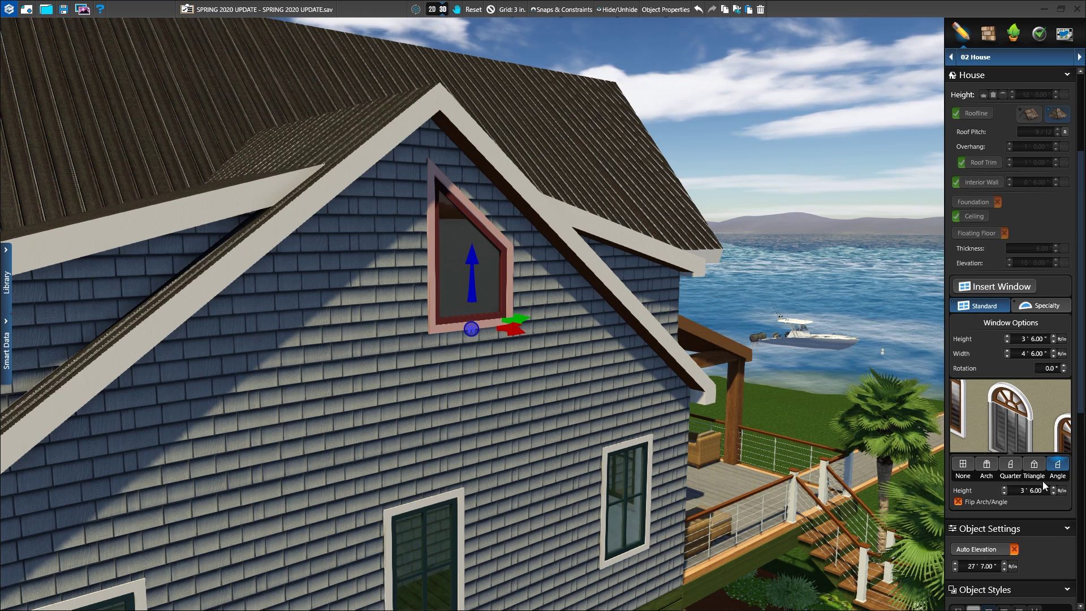
drag(1003, 492, 956, 472)
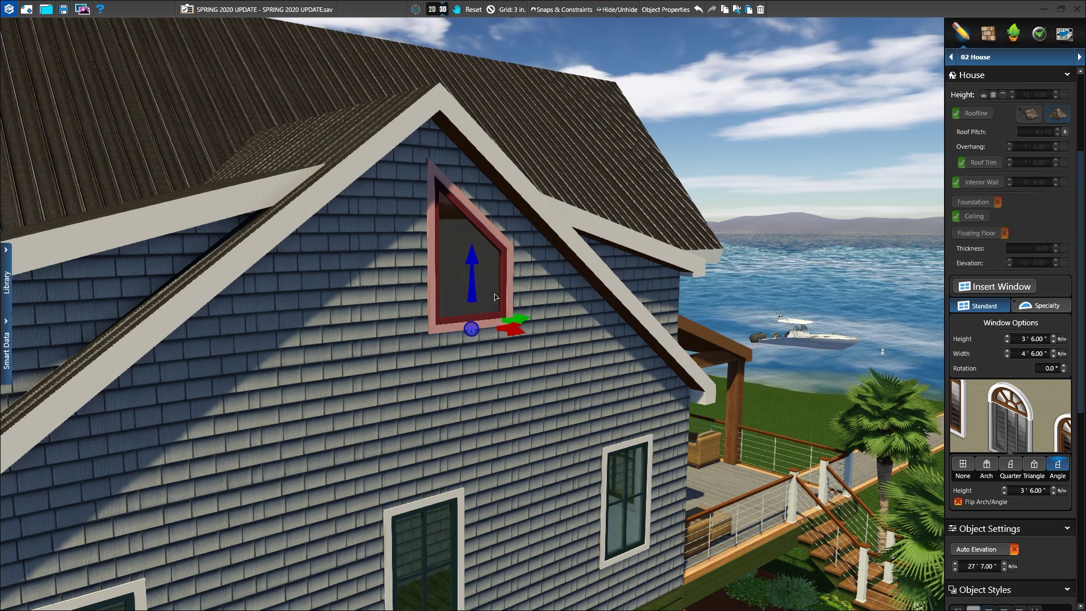
click(358, 271)
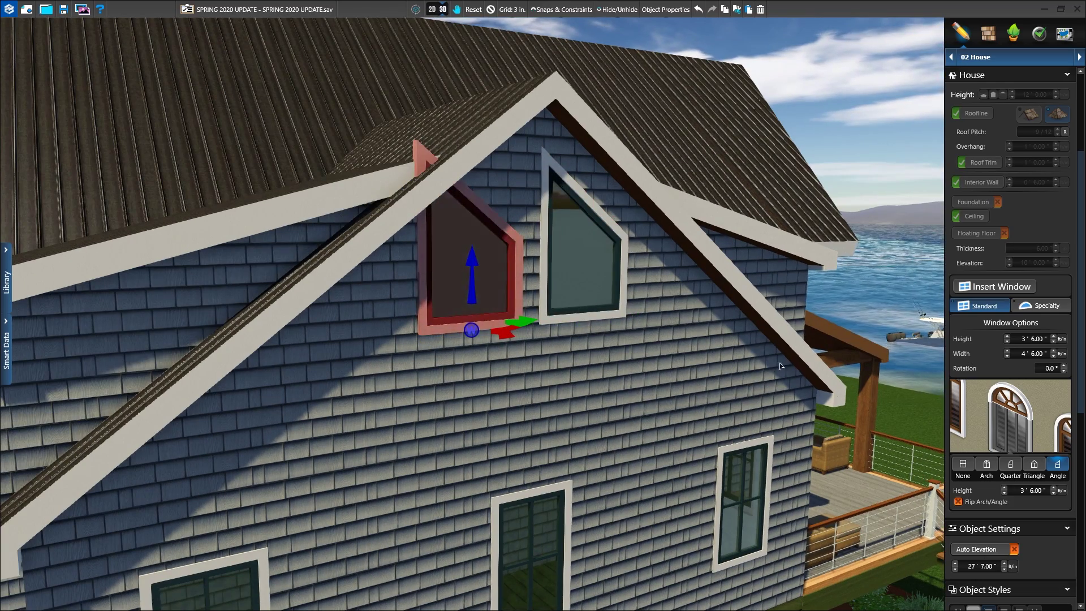
click(956, 502)
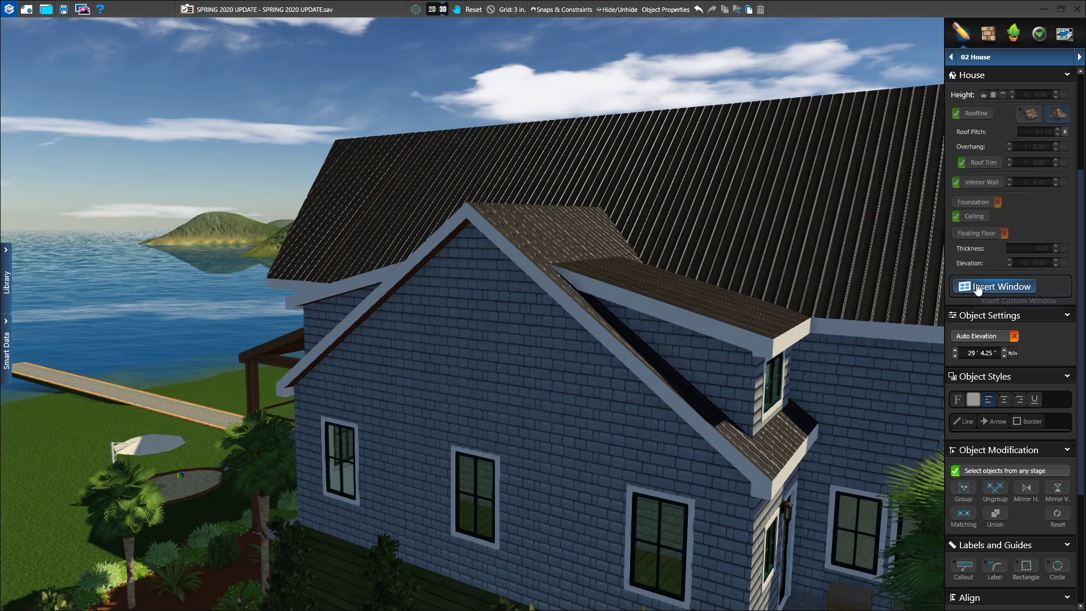
- Add a specialty triangle window to the front gable and widen it to 12' 4"
click(977, 287)
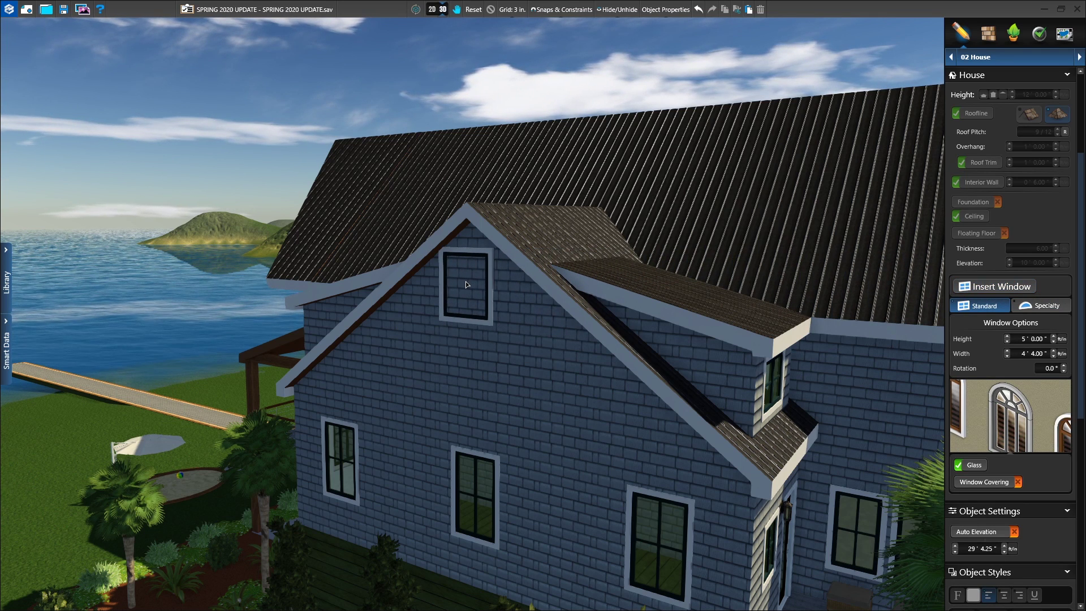
click(470, 280)
click(1040, 307)
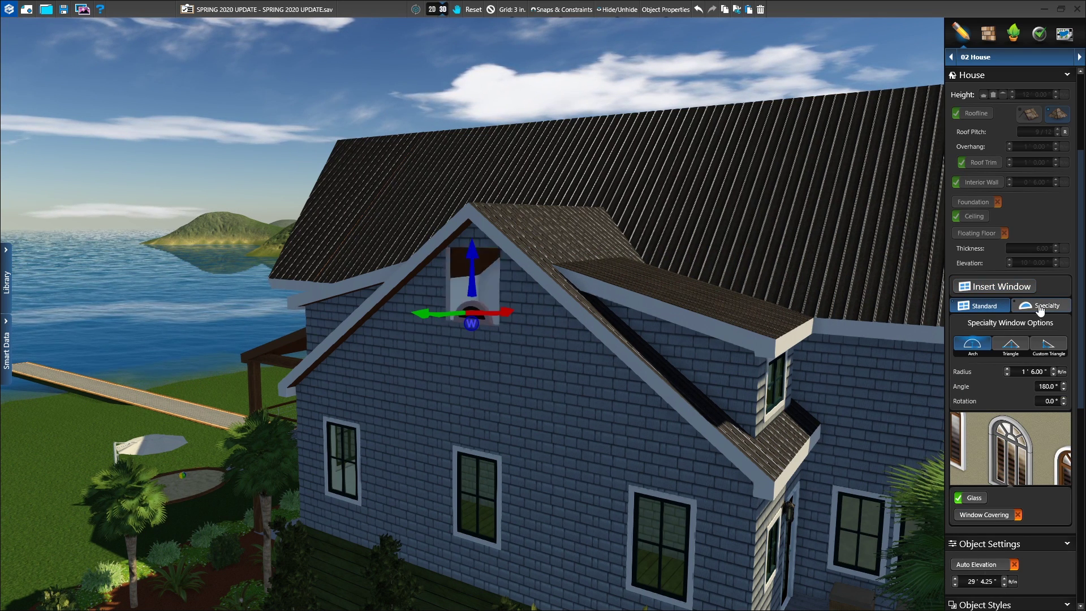
click(1012, 346)
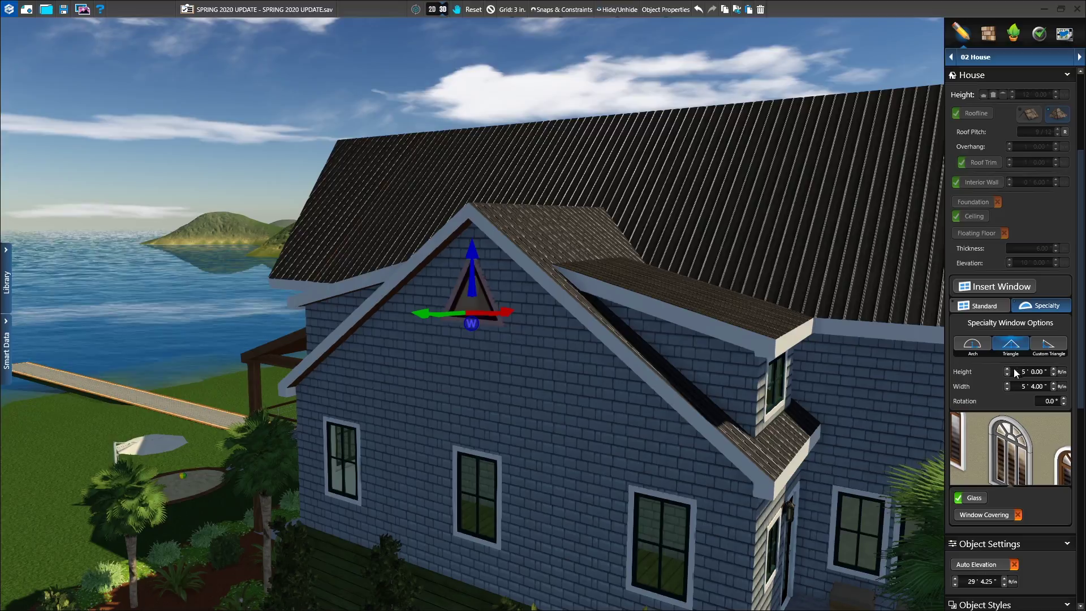
click(1007, 384)
click(1007, 383)
click(1007, 384)
click(1006, 384)
click(1007, 384)
click(1006, 383)
click(1007, 383)
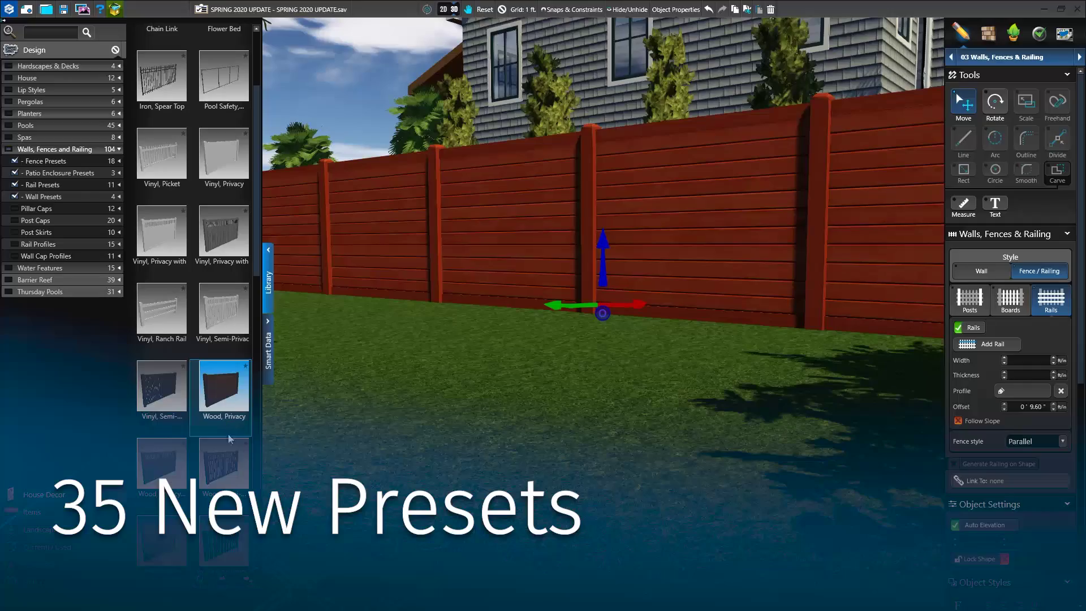
- Try fence presets on the yard fence, ending with the Vinyl, Privacy preset
click(231, 461)
click(224, 233)
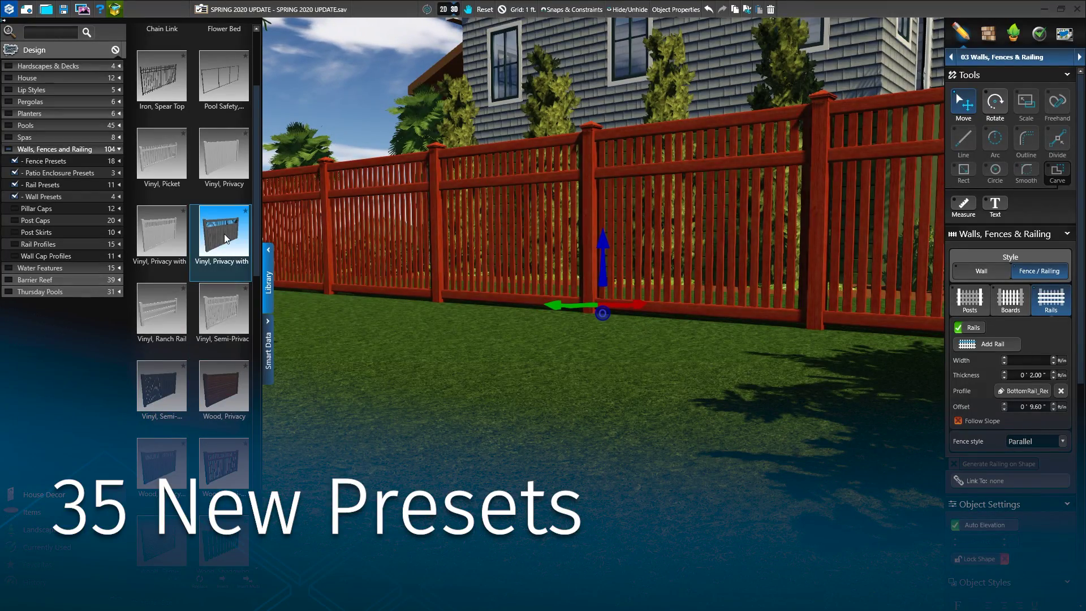
click(178, 242)
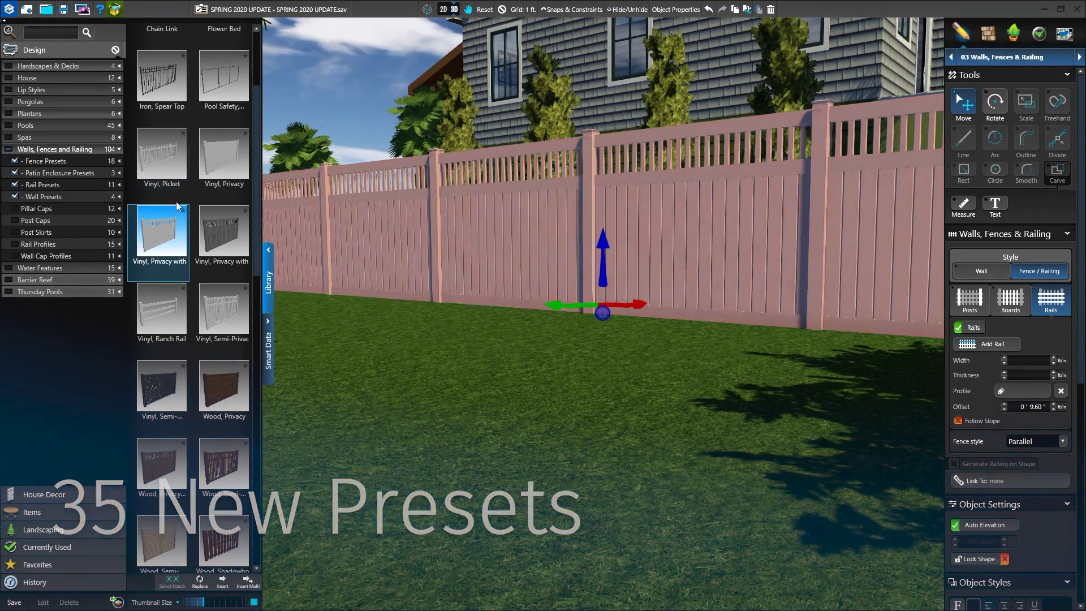
click(223, 154)
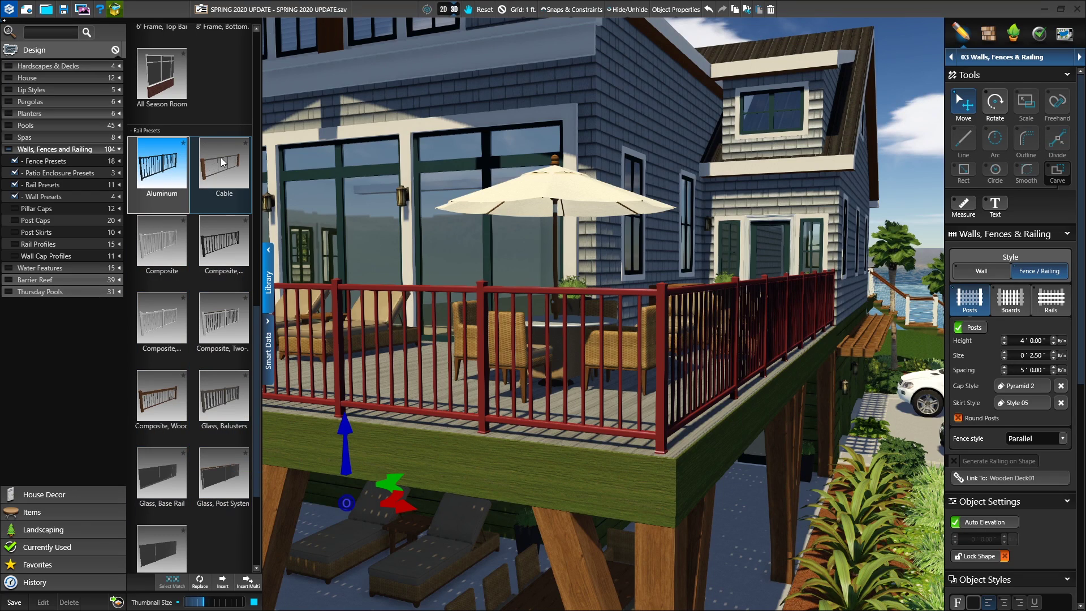
- Try Cable, Composite and Glass, Balusters rail presets on the deck railing, ending on Composite
click(221, 160)
click(202, 244)
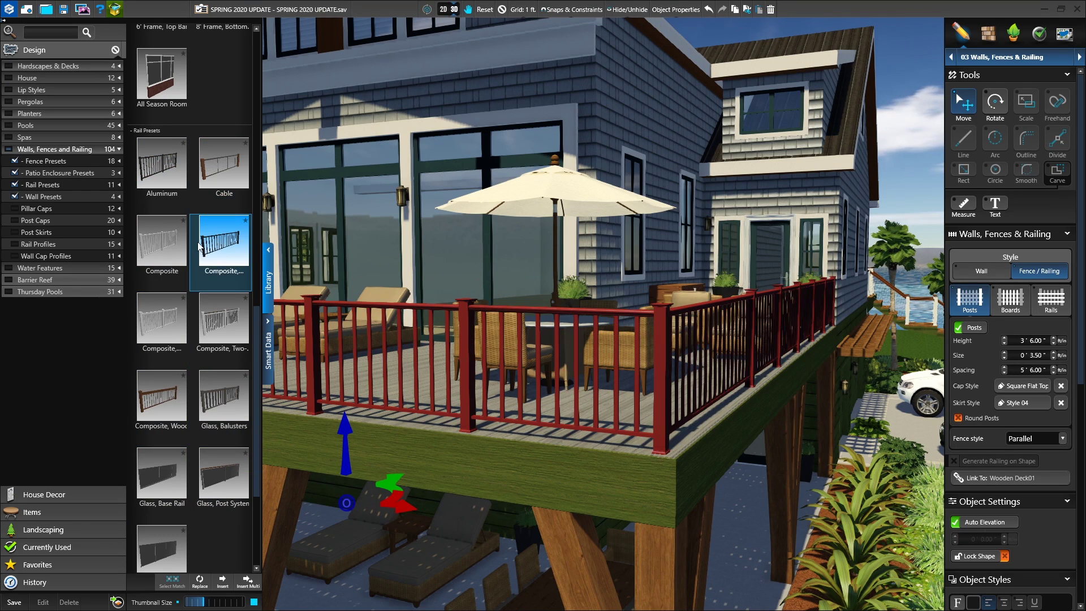
click(159, 252)
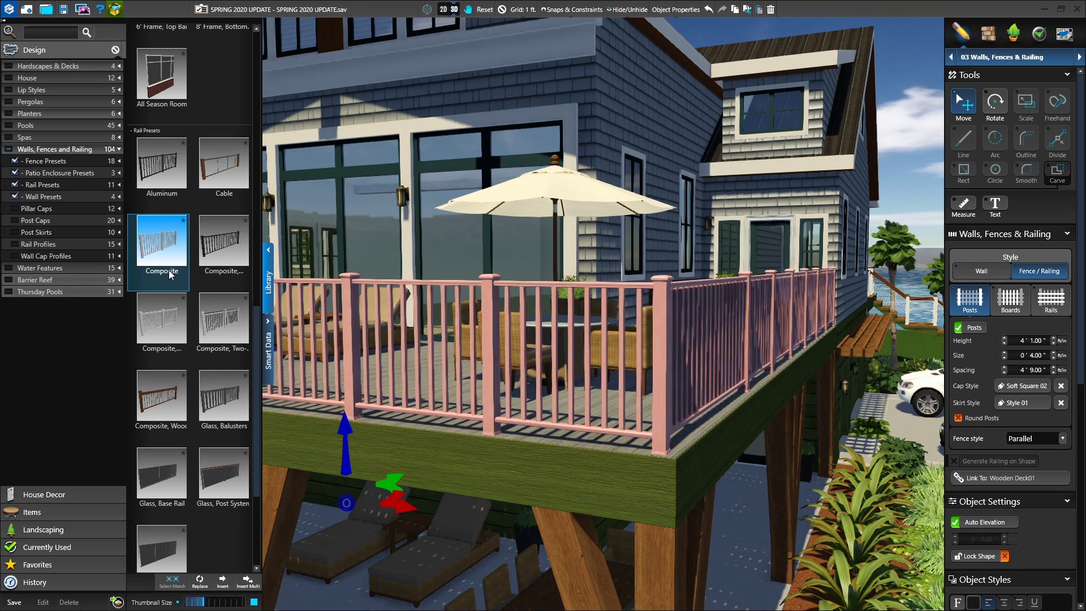
click(201, 314)
click(169, 397)
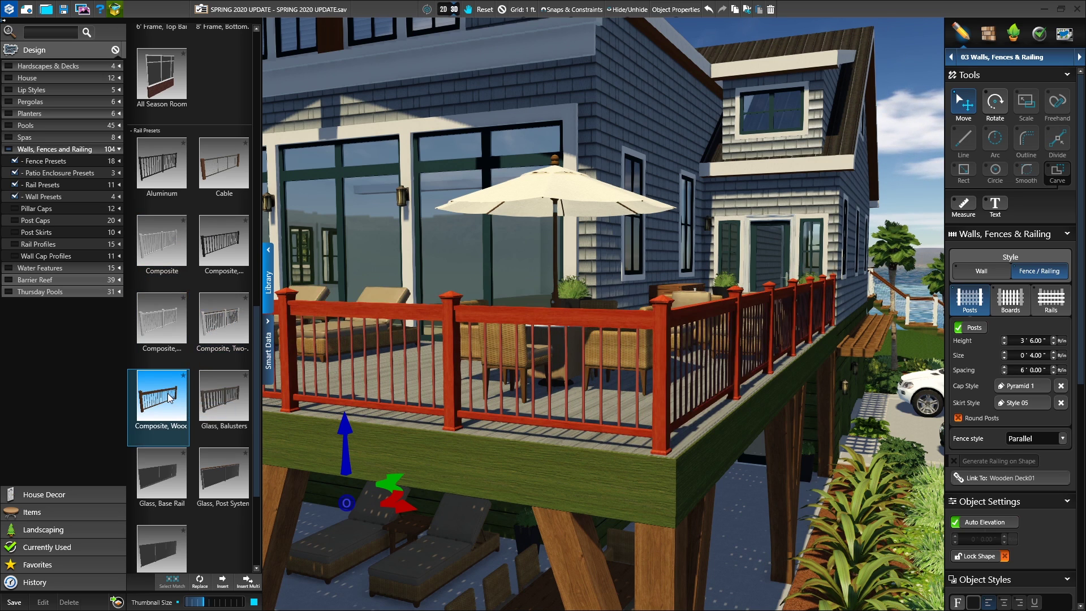
click(227, 405)
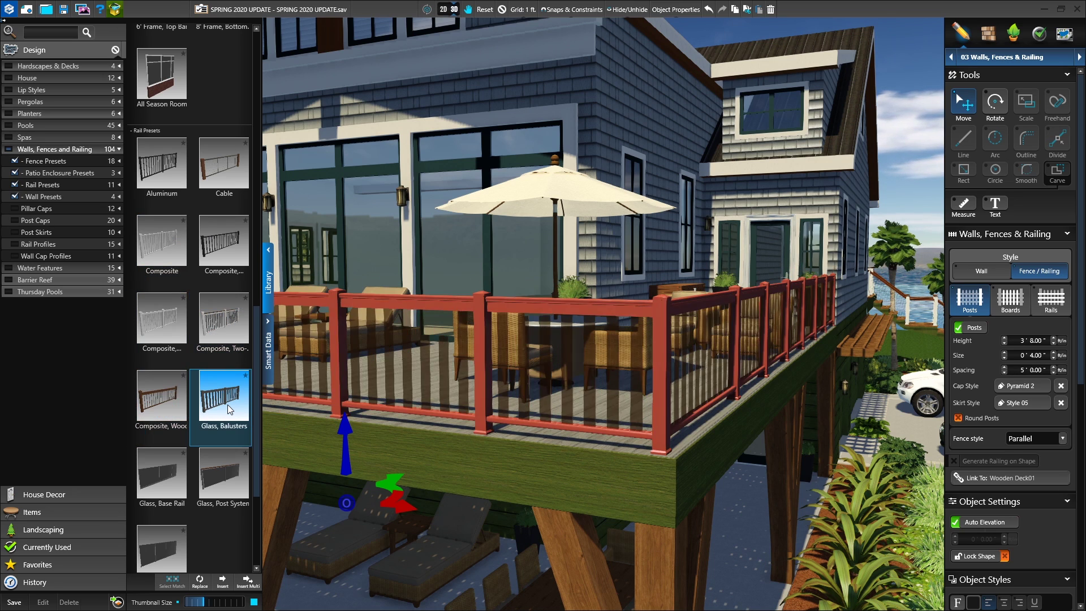
click(169, 322)
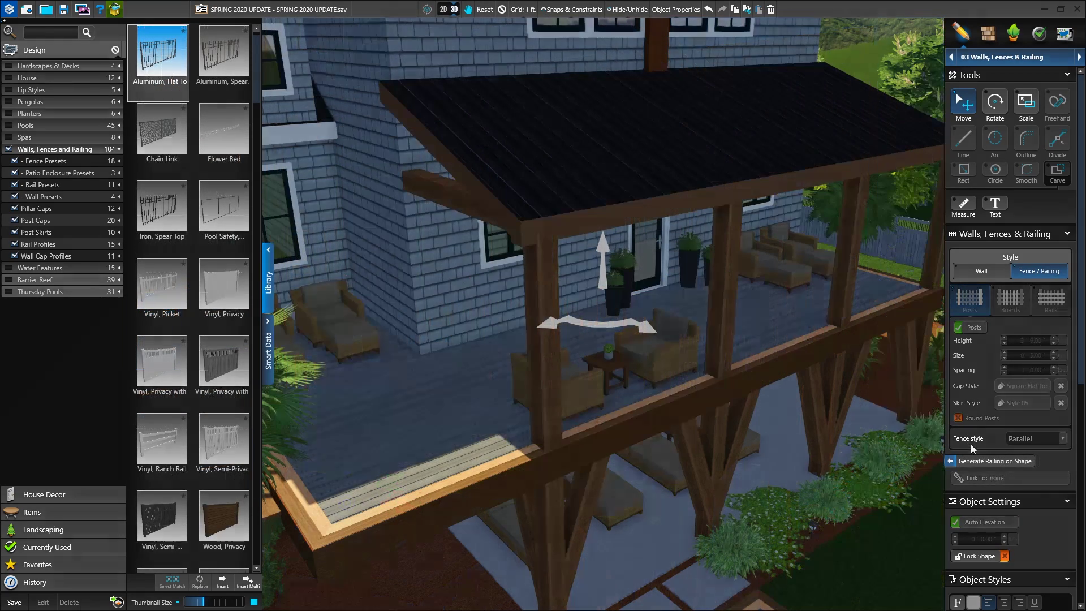
- Generate the deck-edge railing, add a bottom rail, and start saving it as a new preset template
click(978, 461)
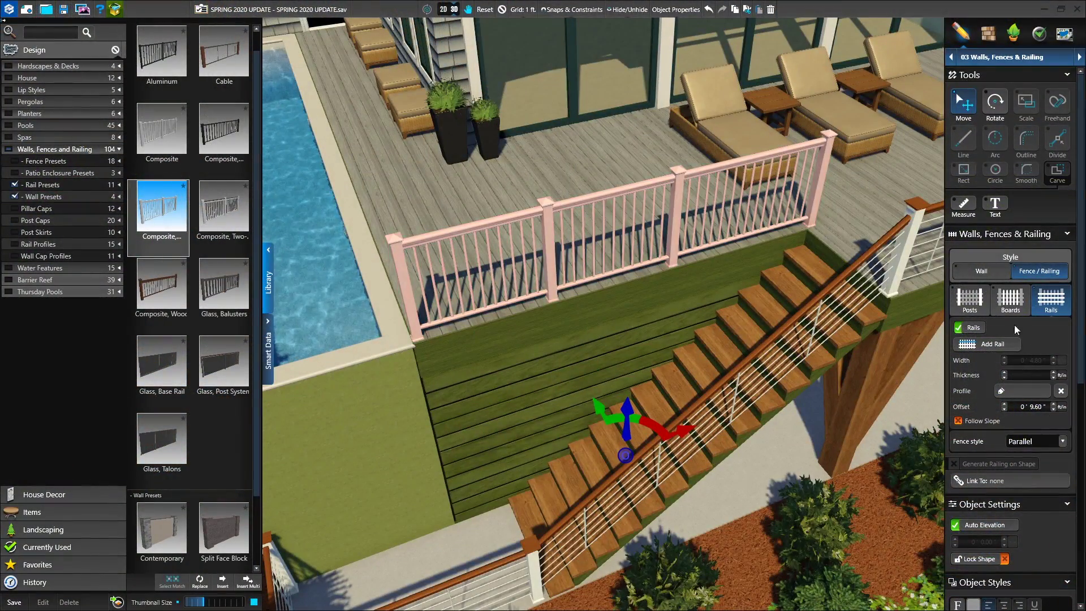
click(989, 344)
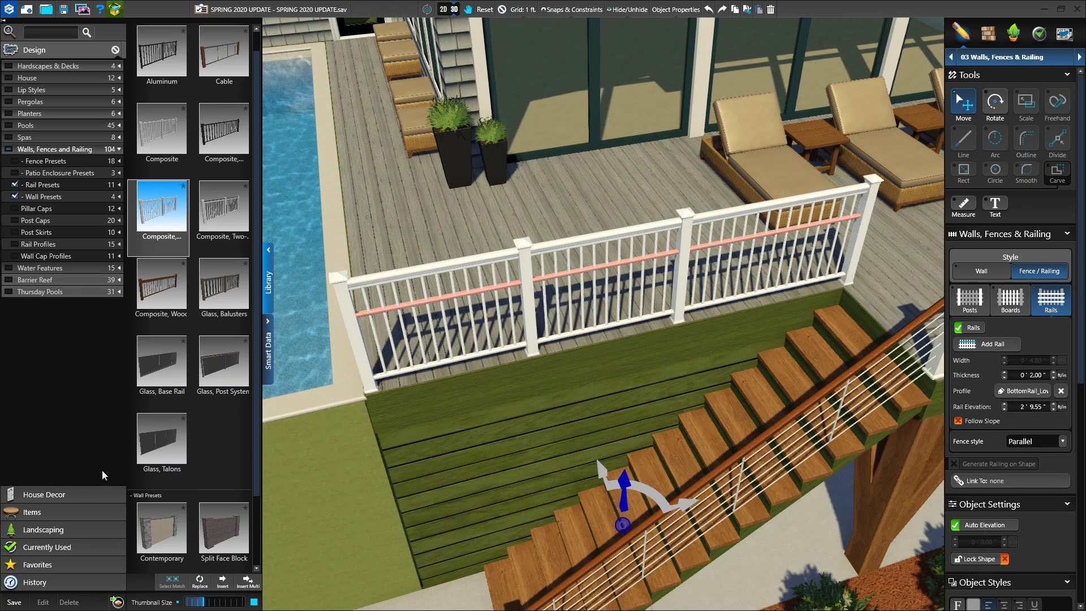
click(15, 602)
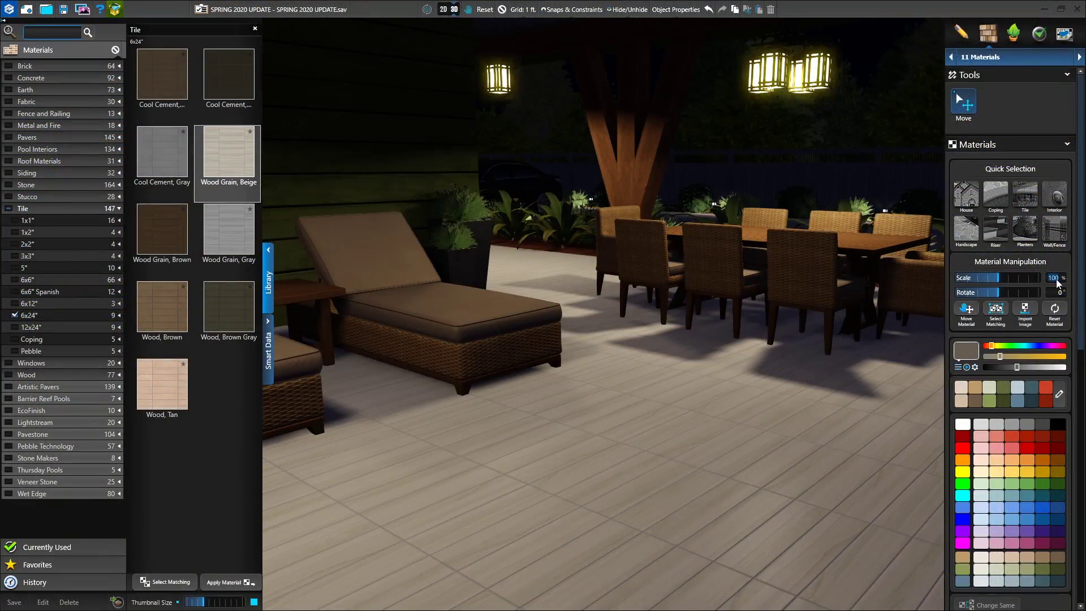
- Set the patio floor's wood-grain tile scale to 150
text(150)
key(Return)
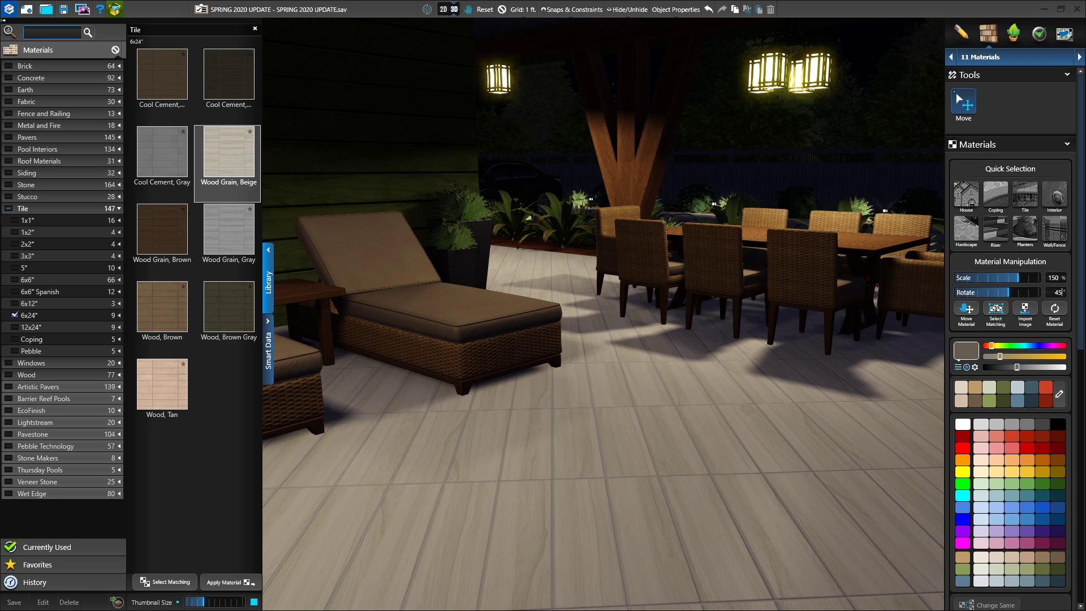
- Apply a 45° tile rotation to the patio floor and finish editing its material
key(Return)
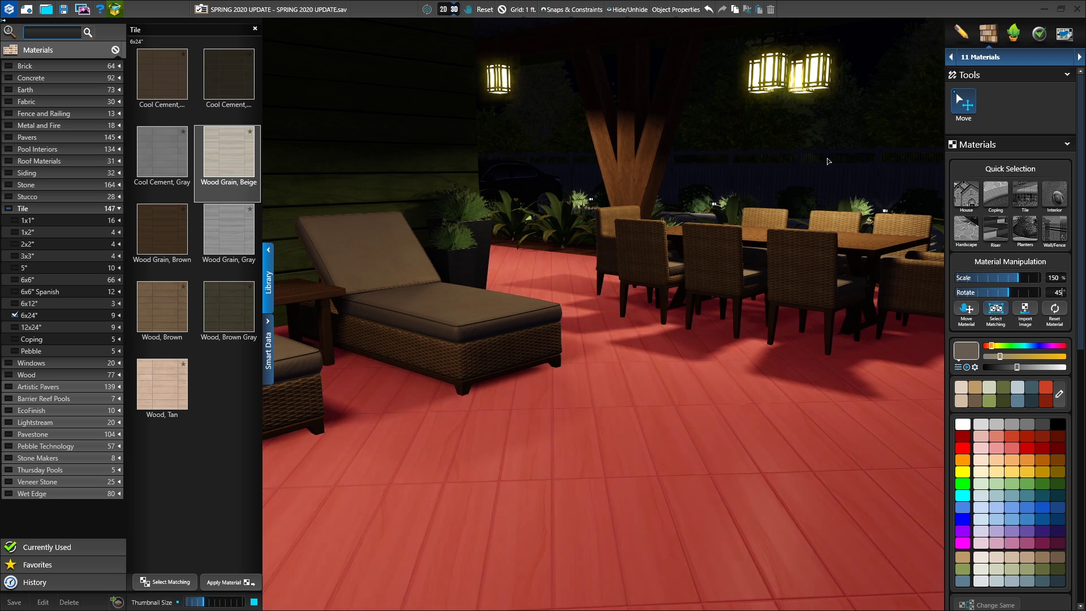
click(506, 17)
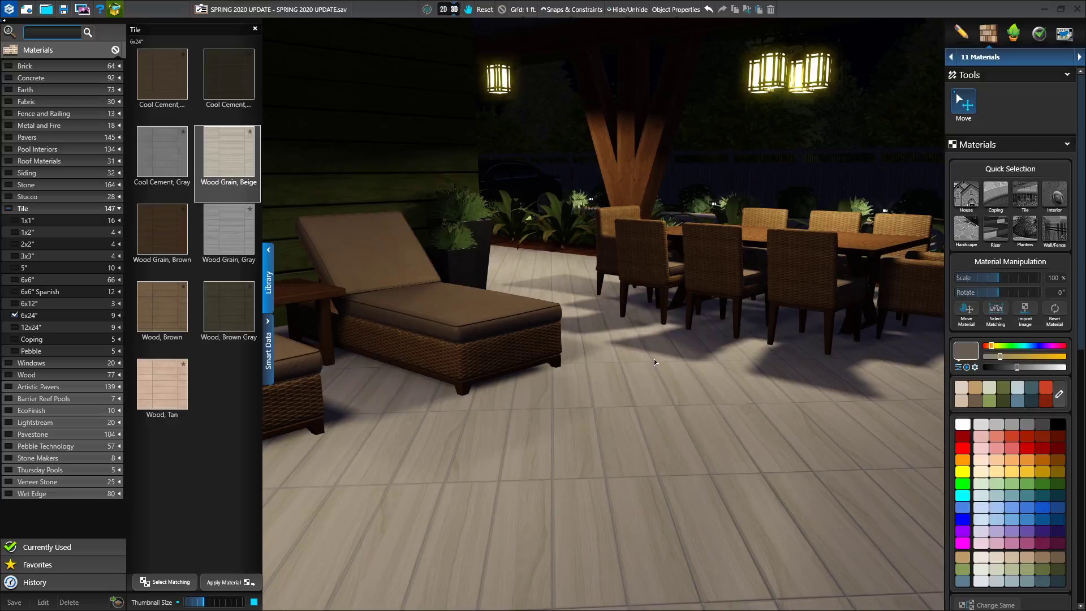
drag(650, 361, 671, 369)
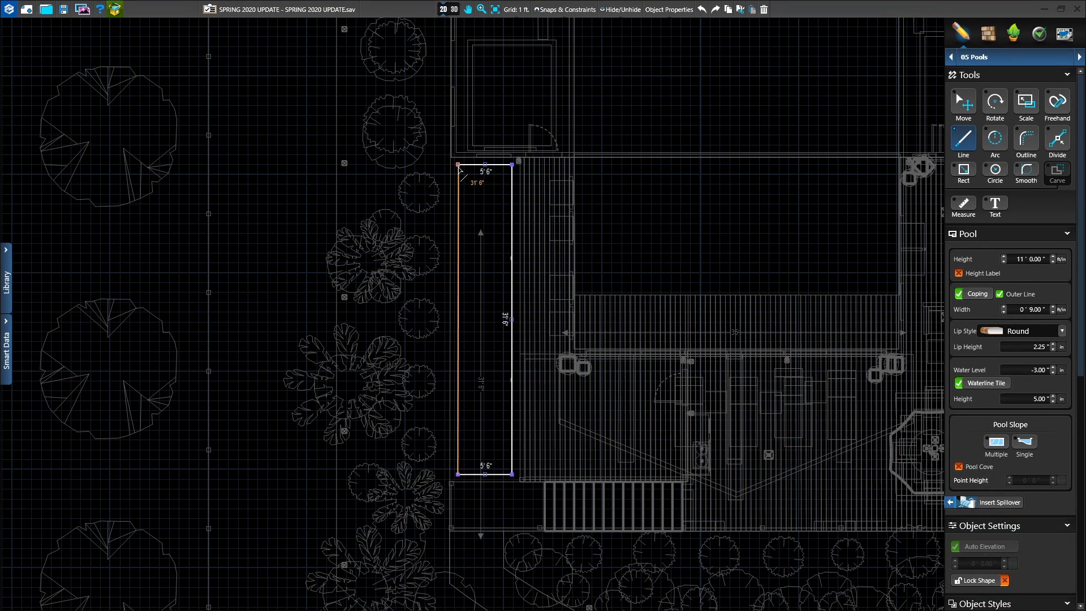
- View the narrow pool in 3D from its context menu and orbit to a side view
right_click(459, 379)
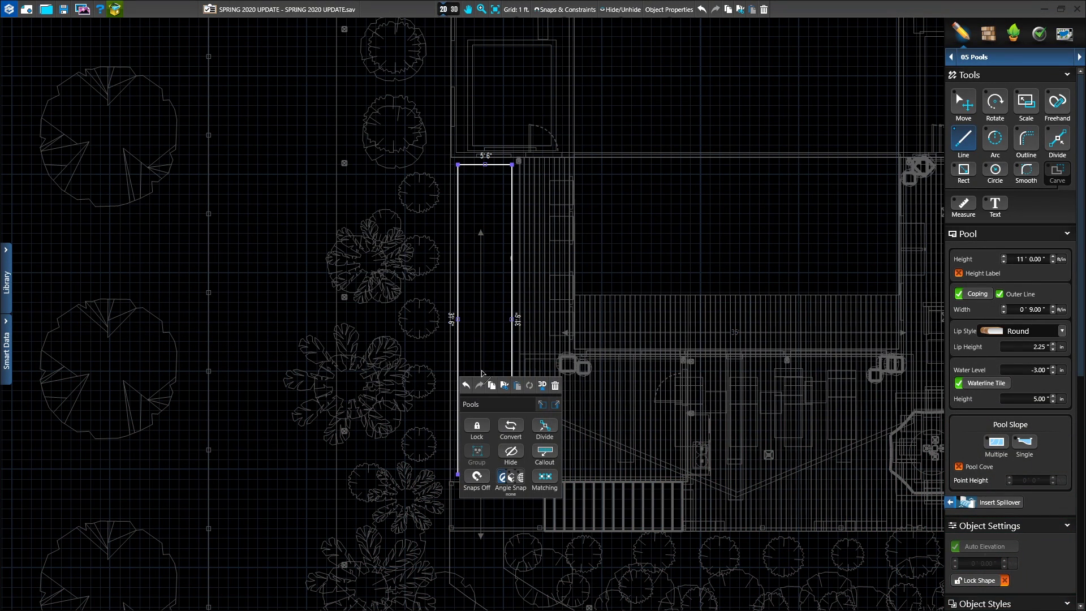
click(541, 387)
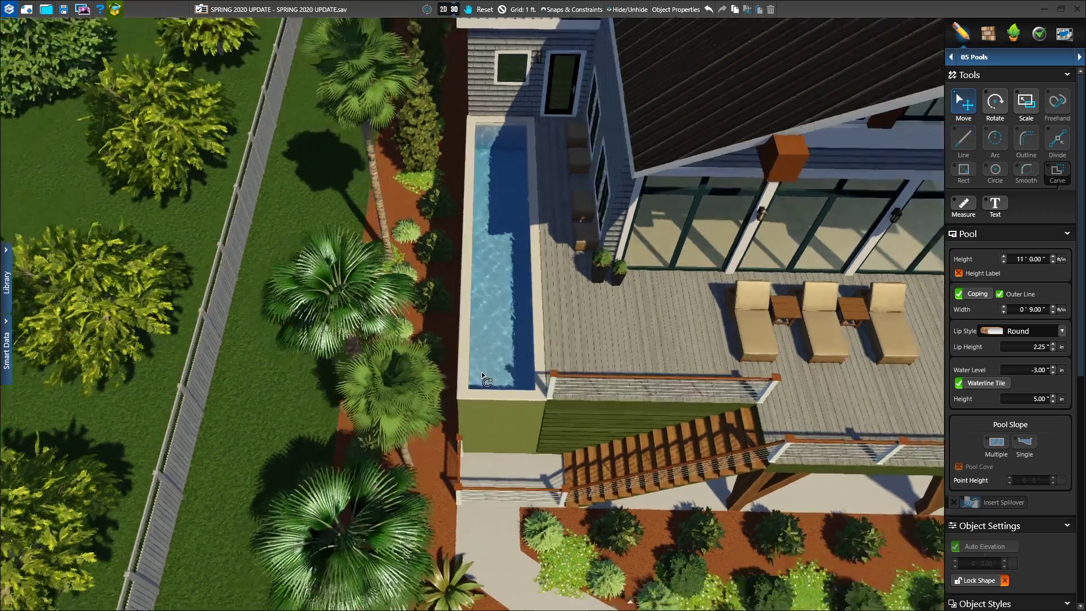
drag(481, 372, 613, 321)
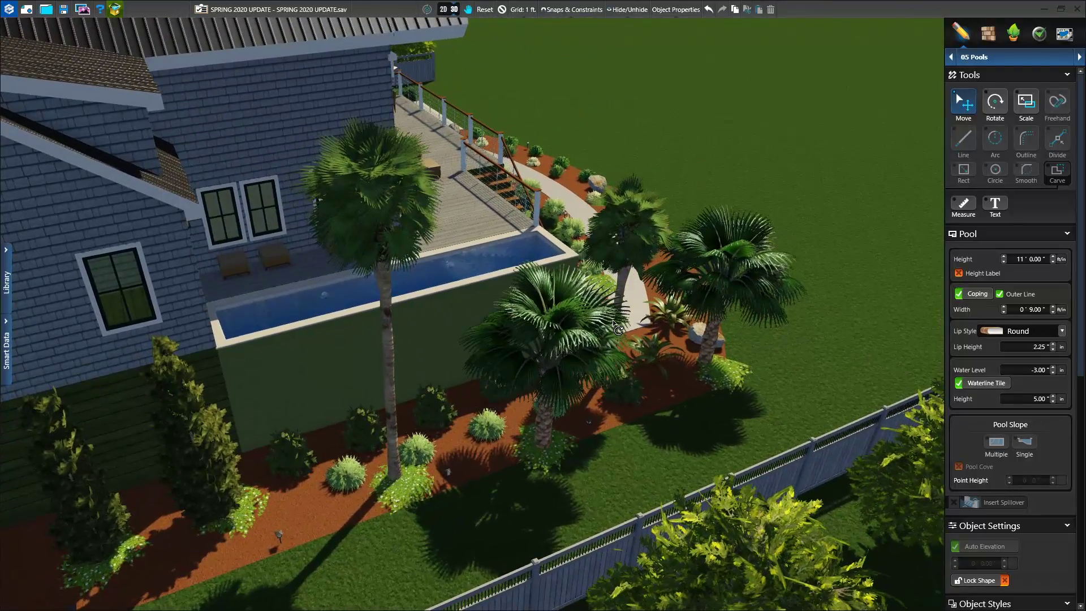
- Return to 2D, select the entry stairs and view them in 3D
key(Tab)
click(607, 384)
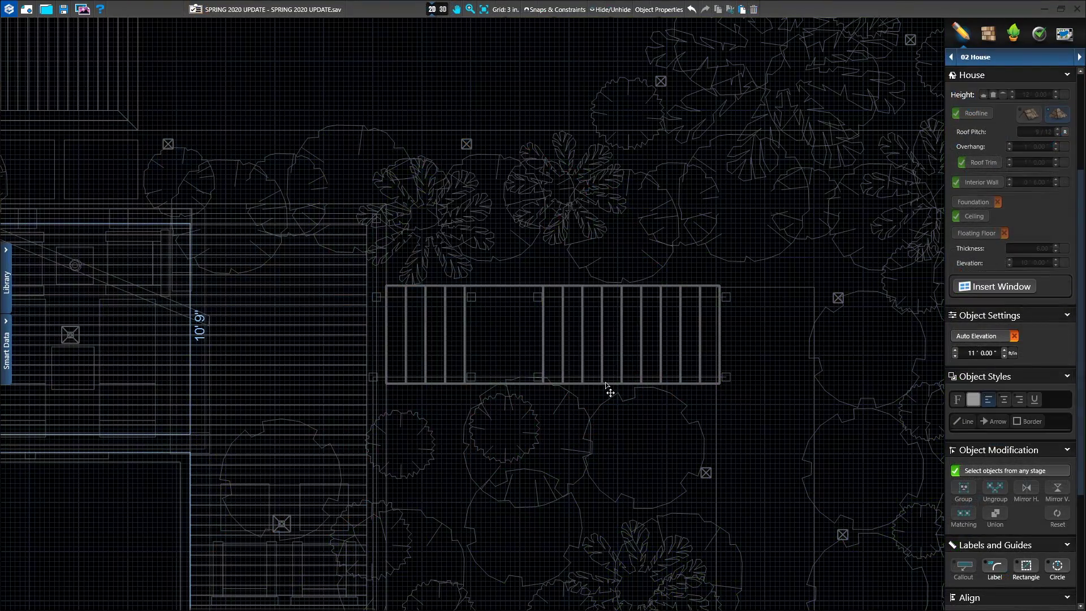
right_click(607, 384)
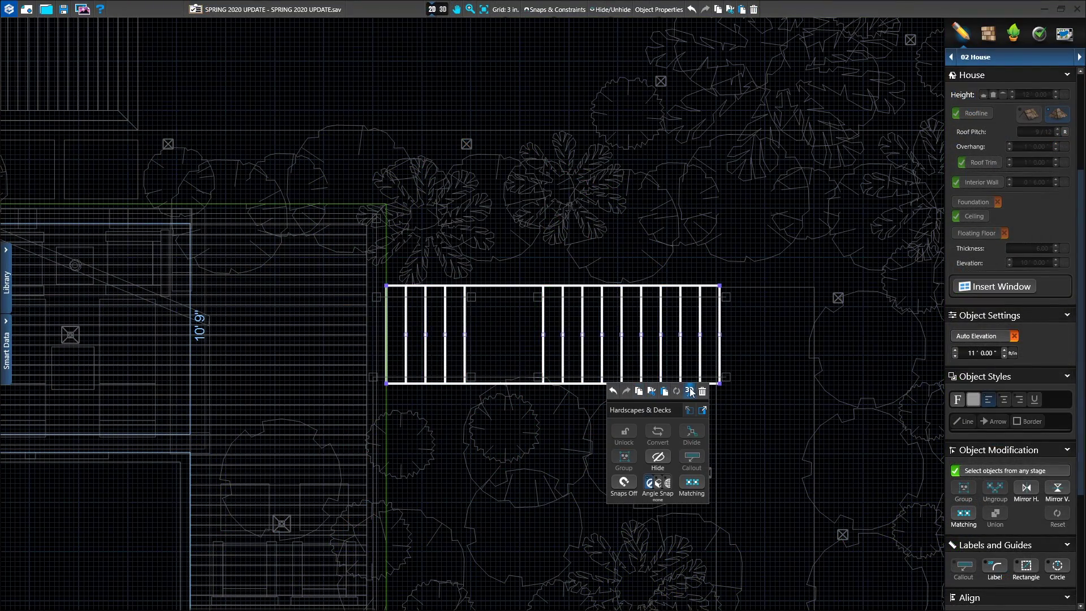
key(Tab)
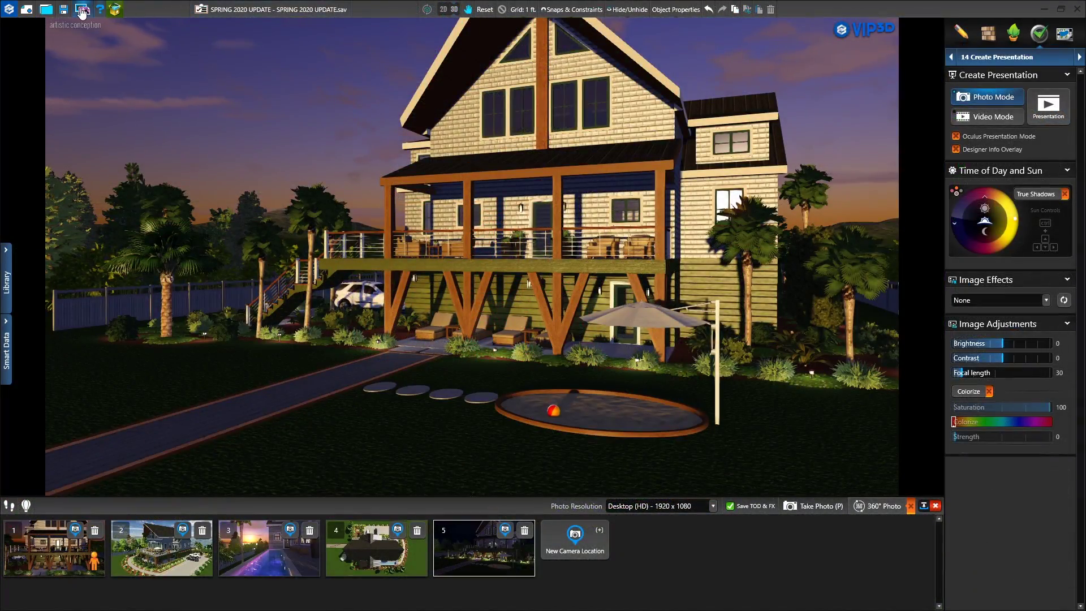
- In Media Viewer, show the disk folder holding SPRING 2020 UPDATE_002.jpg and select several images there
click(82, 10)
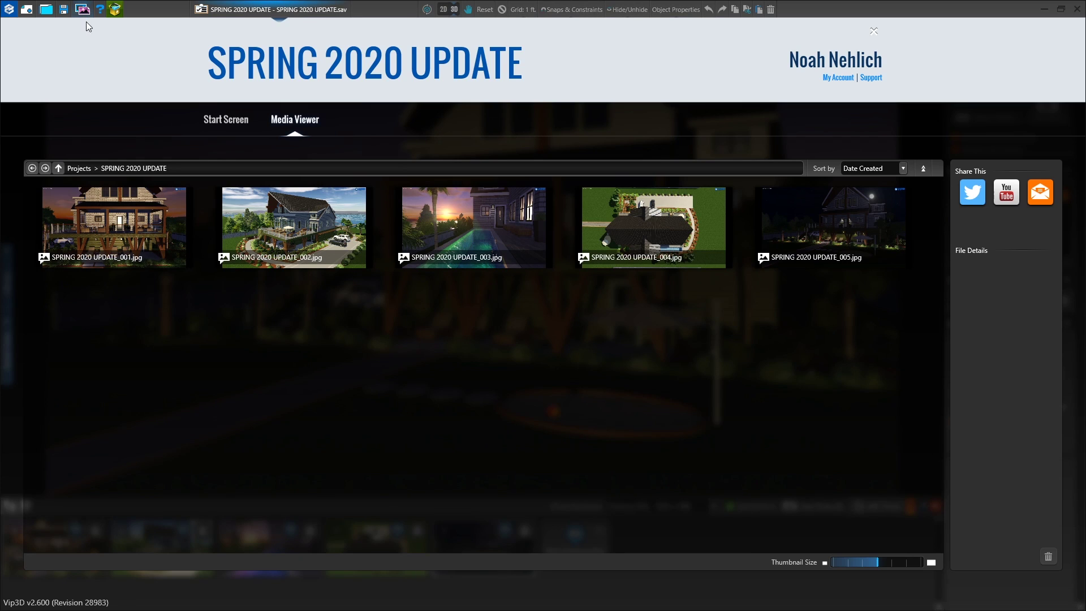
click(351, 237)
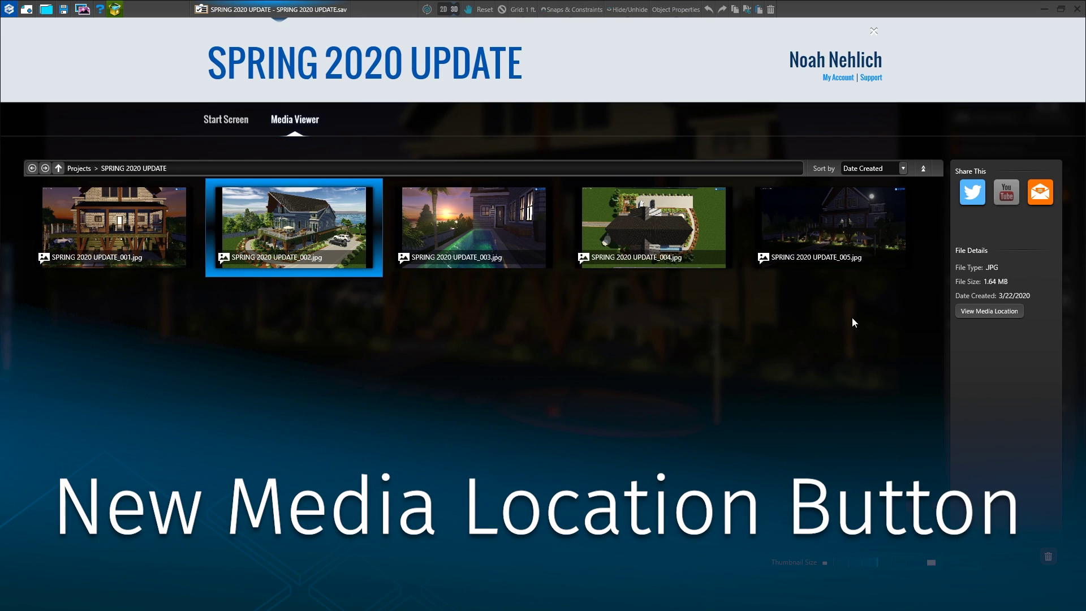
click(997, 306)
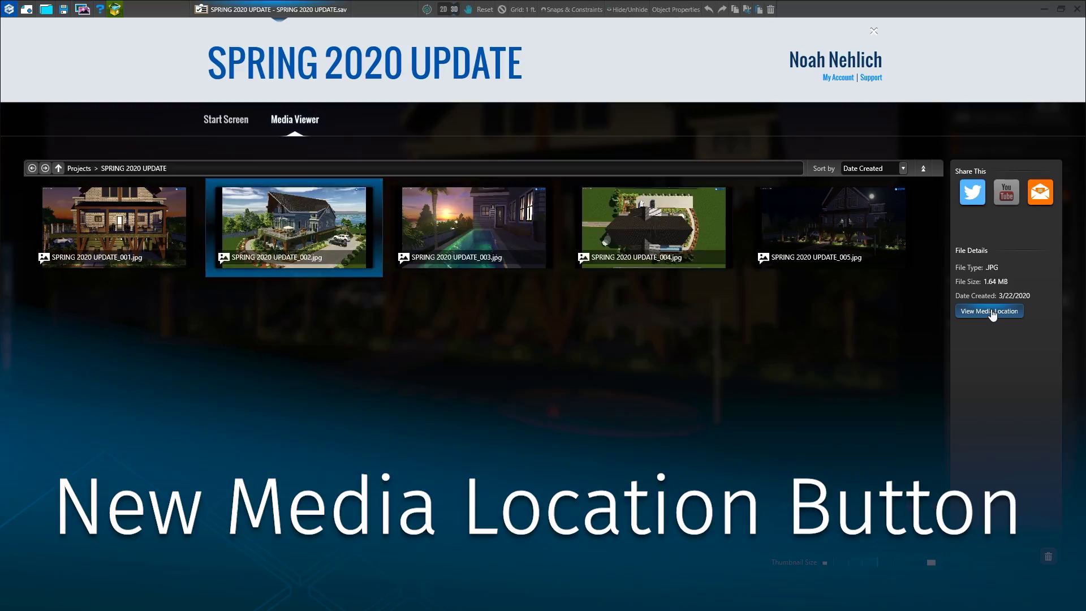
drag(611, 306, 289, 266)
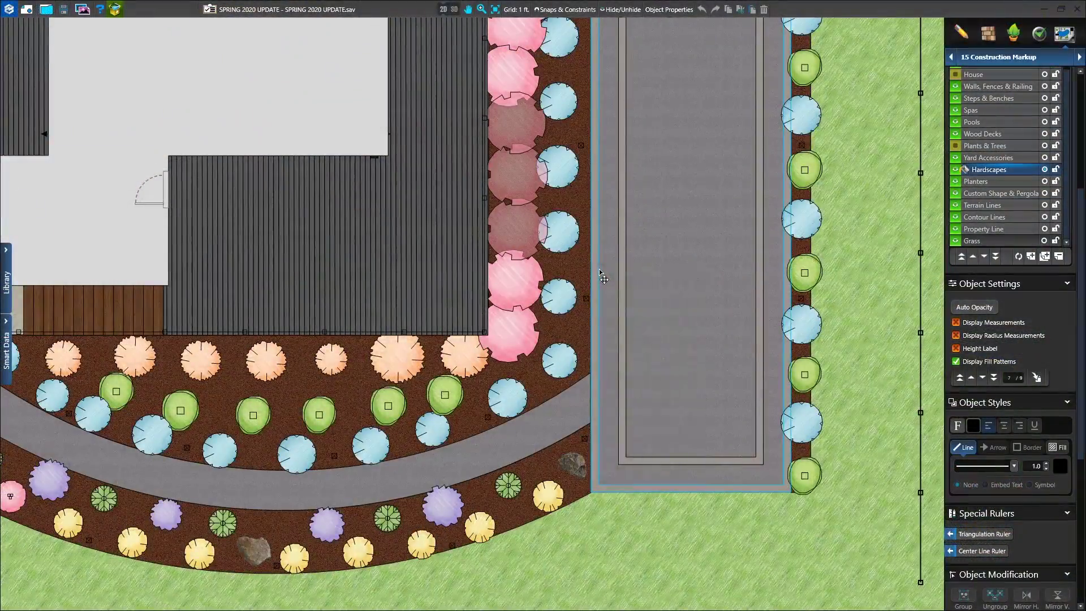
- Right-click the road to bring up the Hardscapes & Decks markup options
right_click(599, 269)
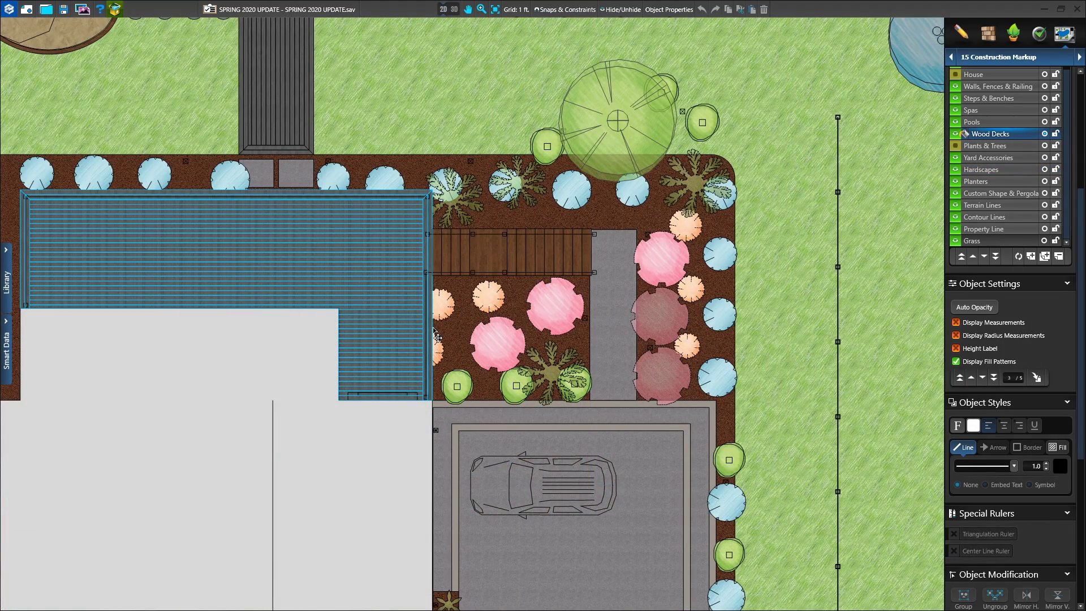
- Turn on the Height Label for the wood deck, then bring up the planters' markup options
right_click(434, 333)
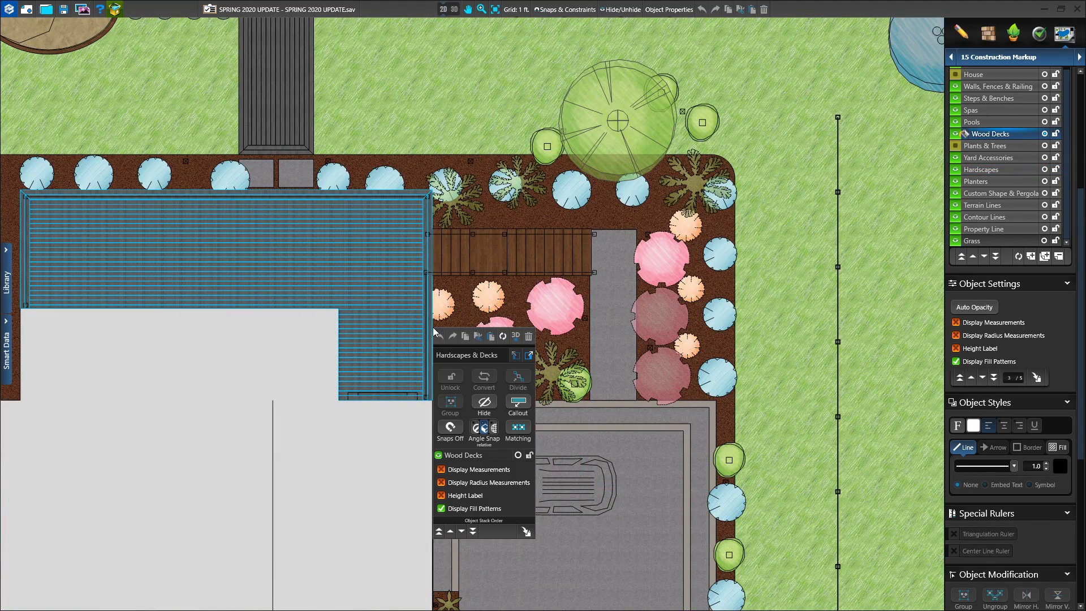
click(462, 497)
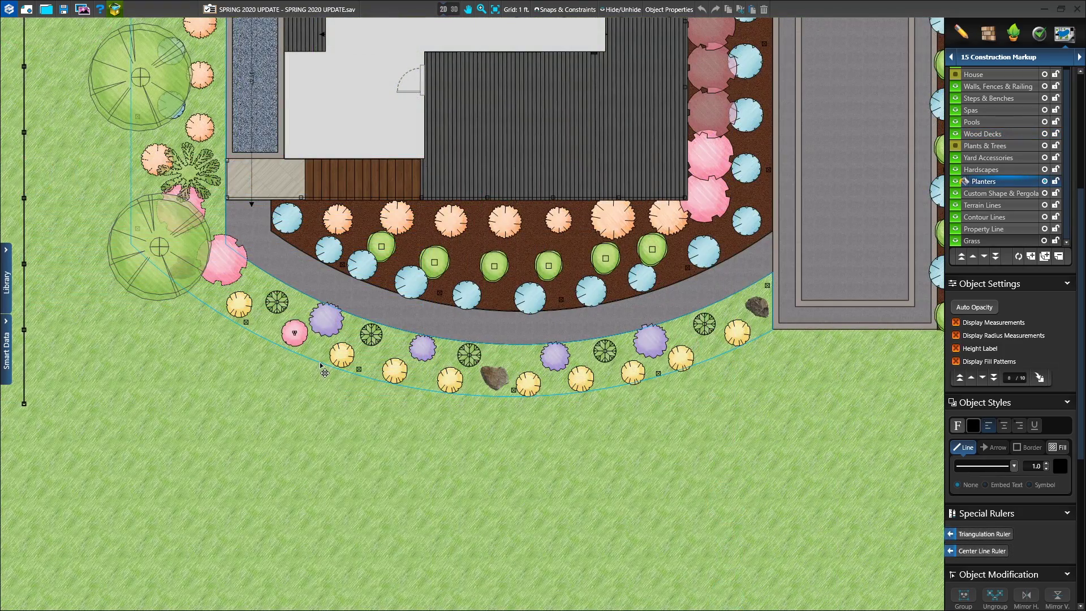
right_click(321, 368)
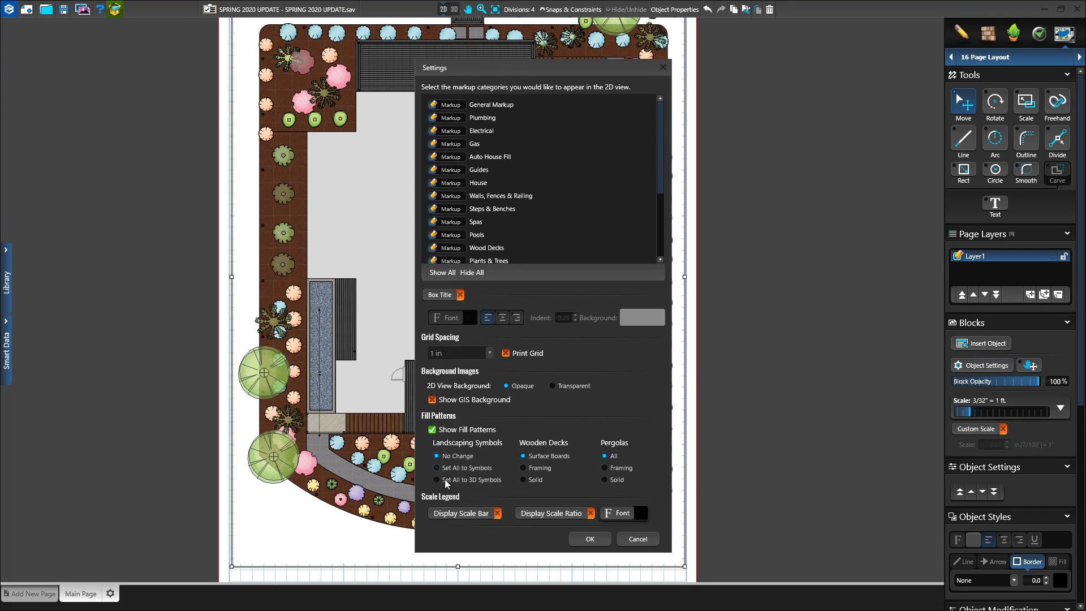
- Turn on the scale bar and the 3/32" = 1 ft scale ratio in Page Layout Settings
click(478, 517)
click(541, 516)
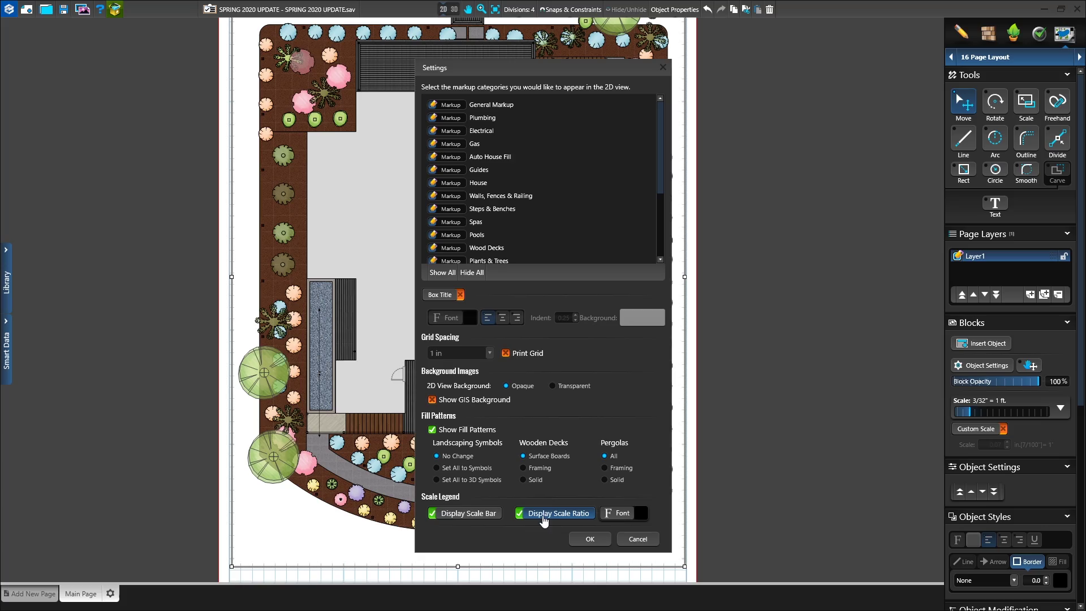
click(589, 538)
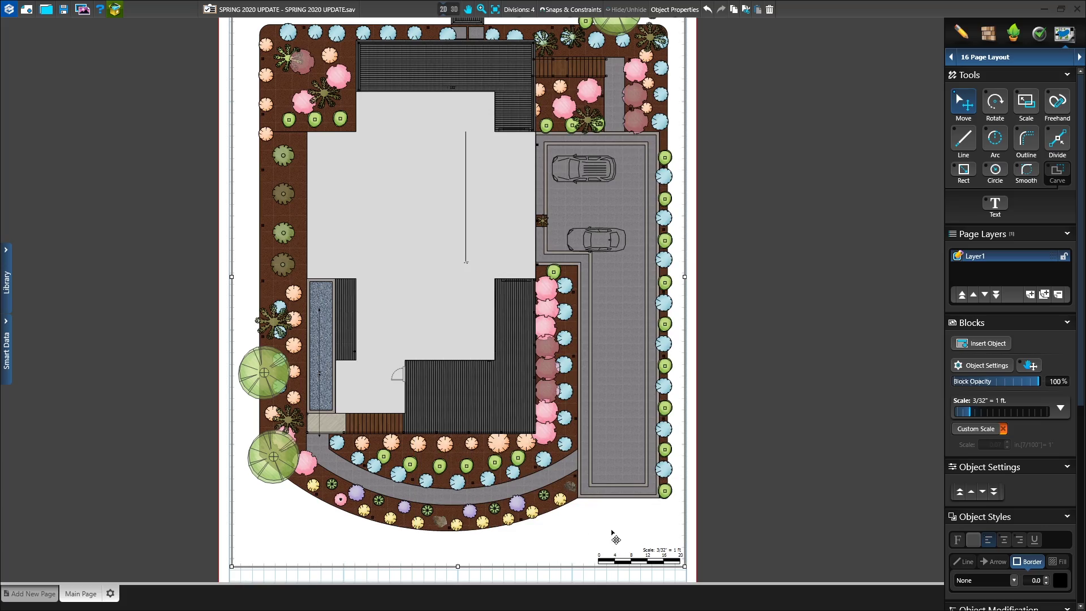